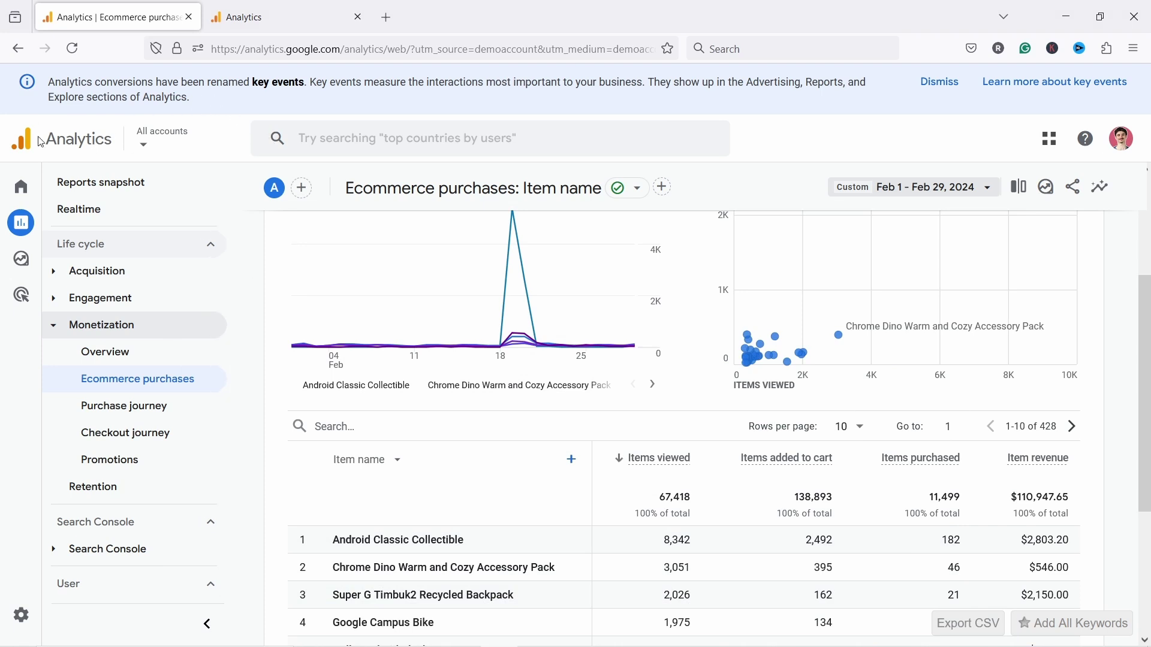
# Check the report's item dimension choices and close the list without changing it.
pyautogui.moveTo(27, 226)
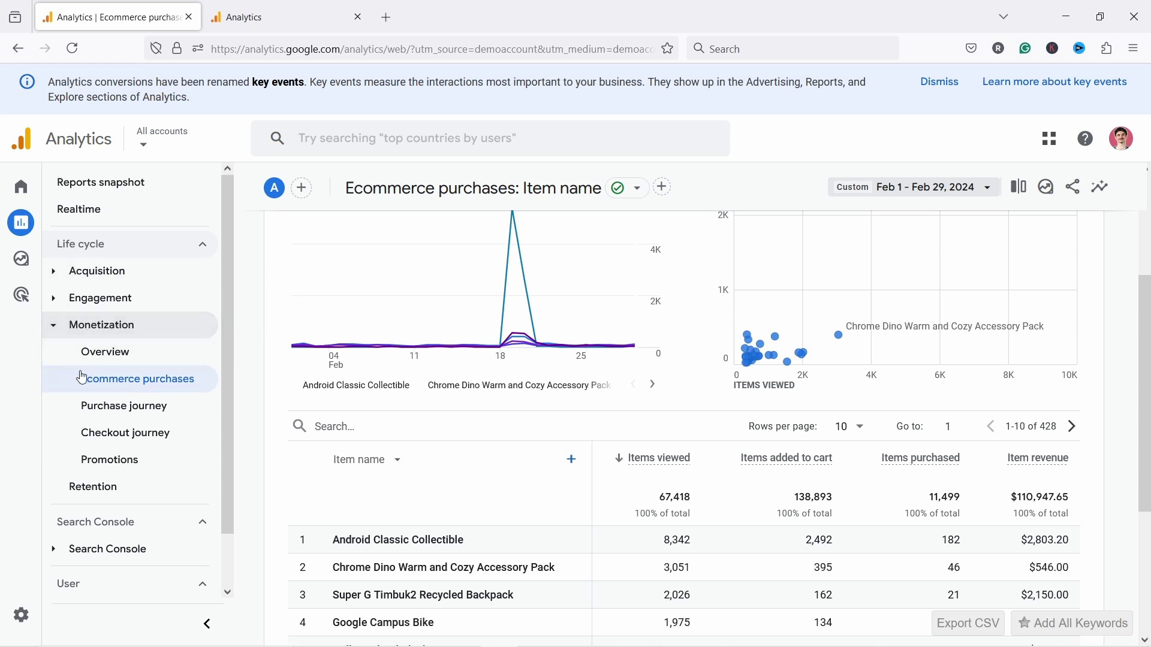
pyautogui.moveTo(501, 278)
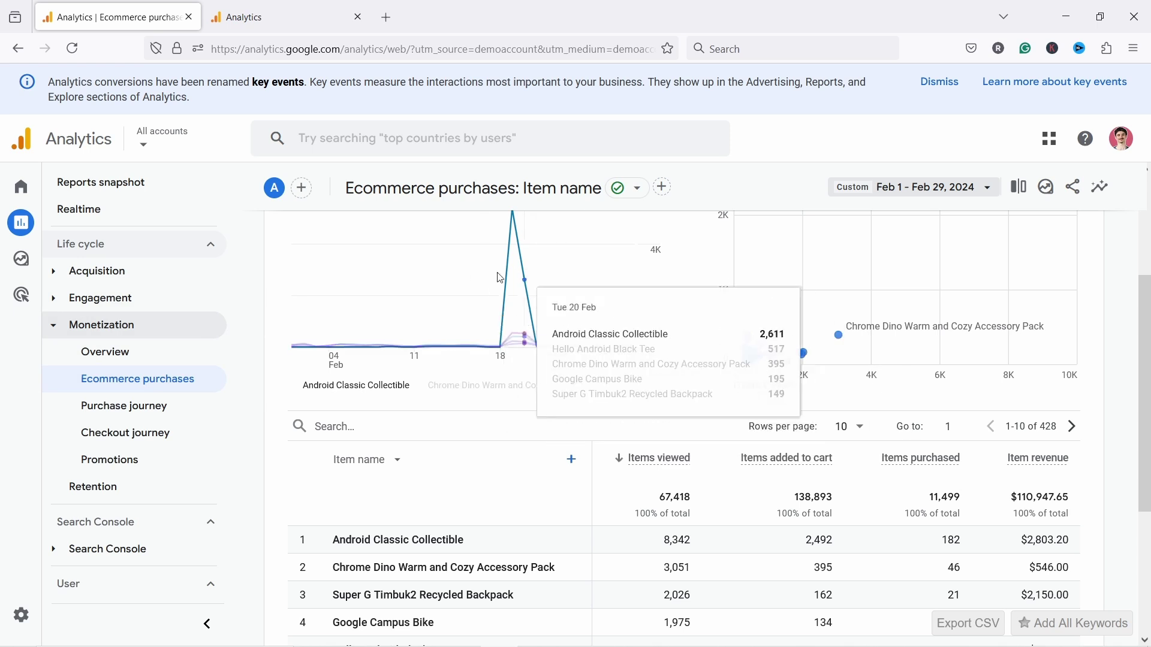
pyautogui.moveTo(1147, 324)
pyautogui.mouseDown()
pyautogui.moveTo(1147, 253)
pyautogui.moveTo(1148, 474)
pyautogui.mouseUp()
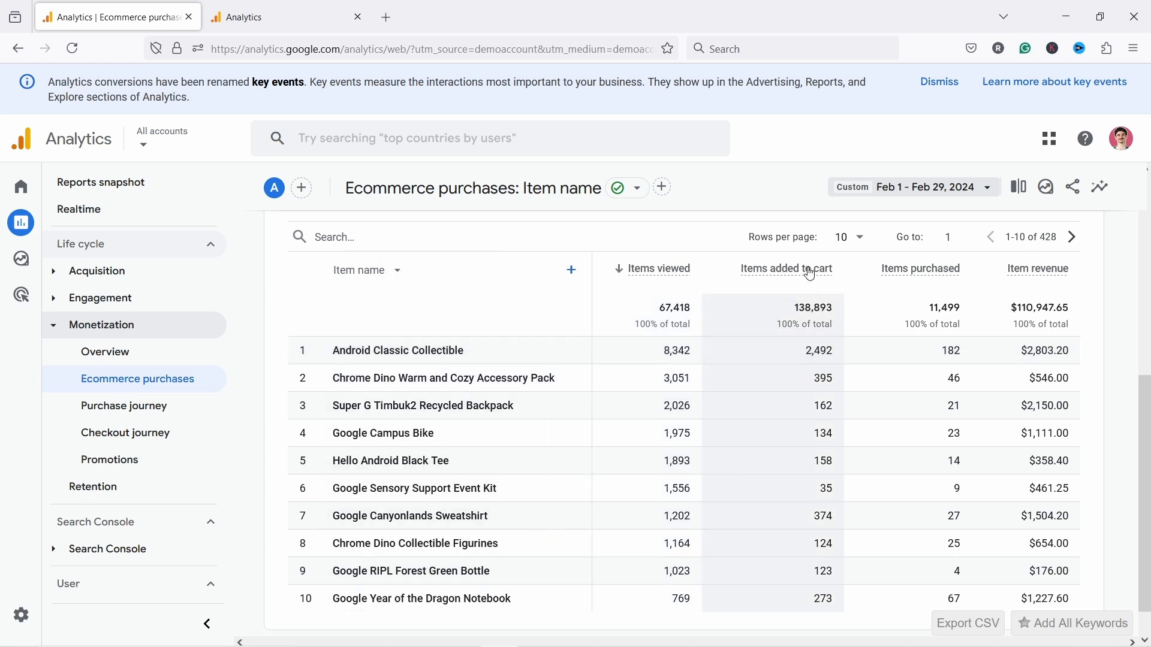
pyautogui.moveTo(809, 276)
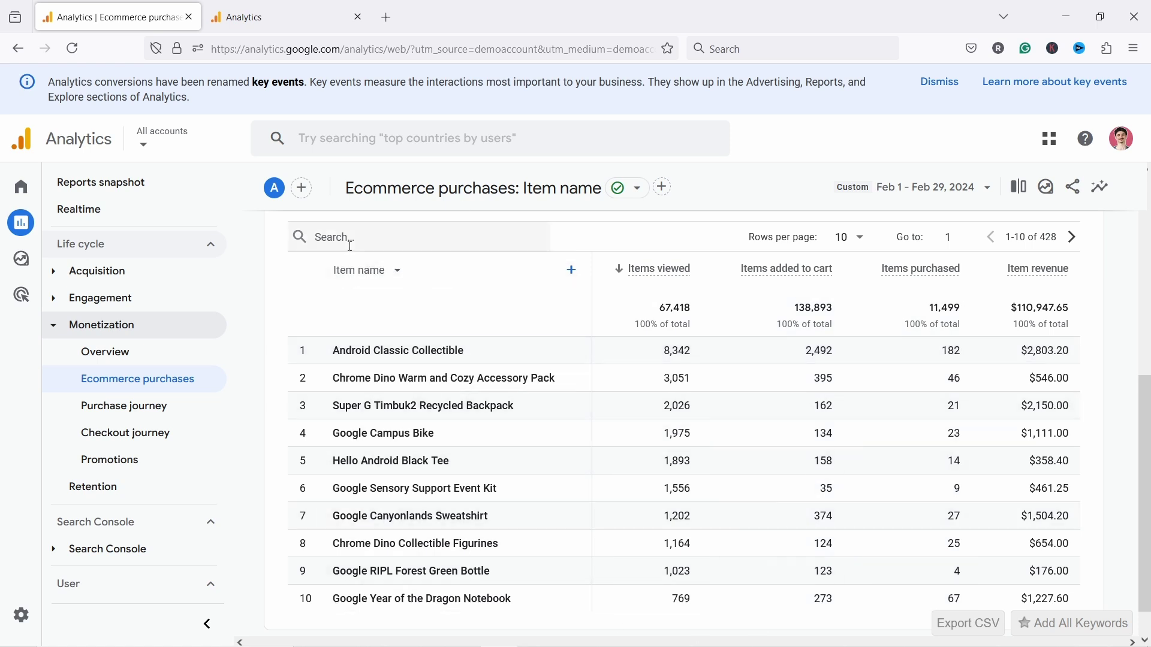
pyautogui.click(363, 278)
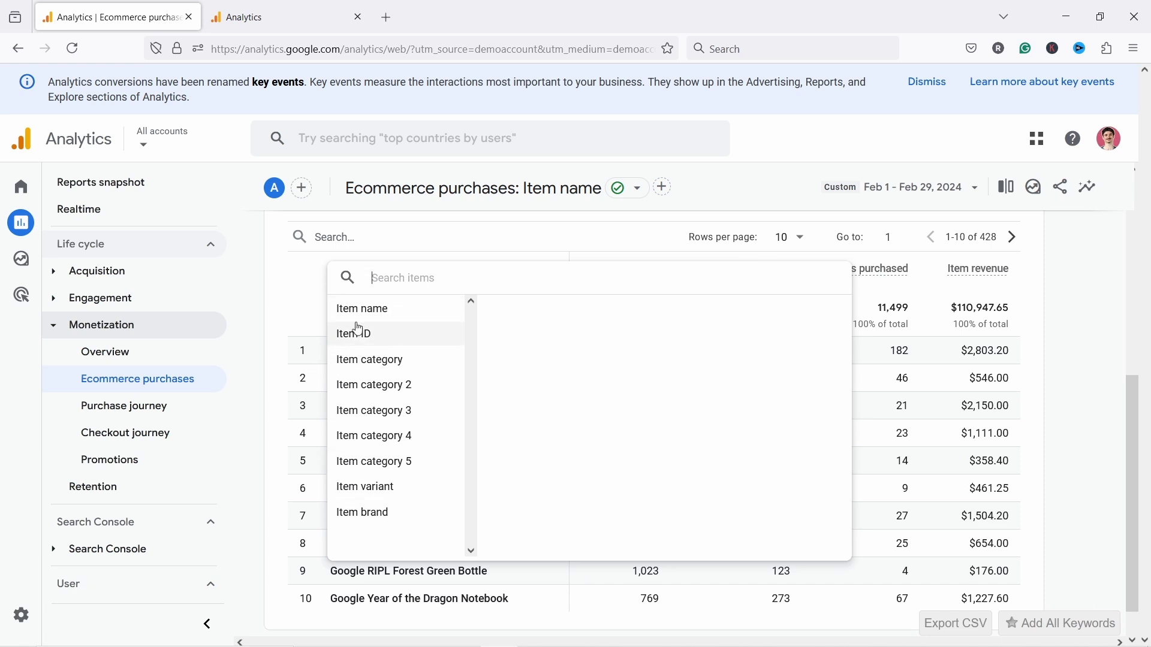
pyautogui.click(310, 297)
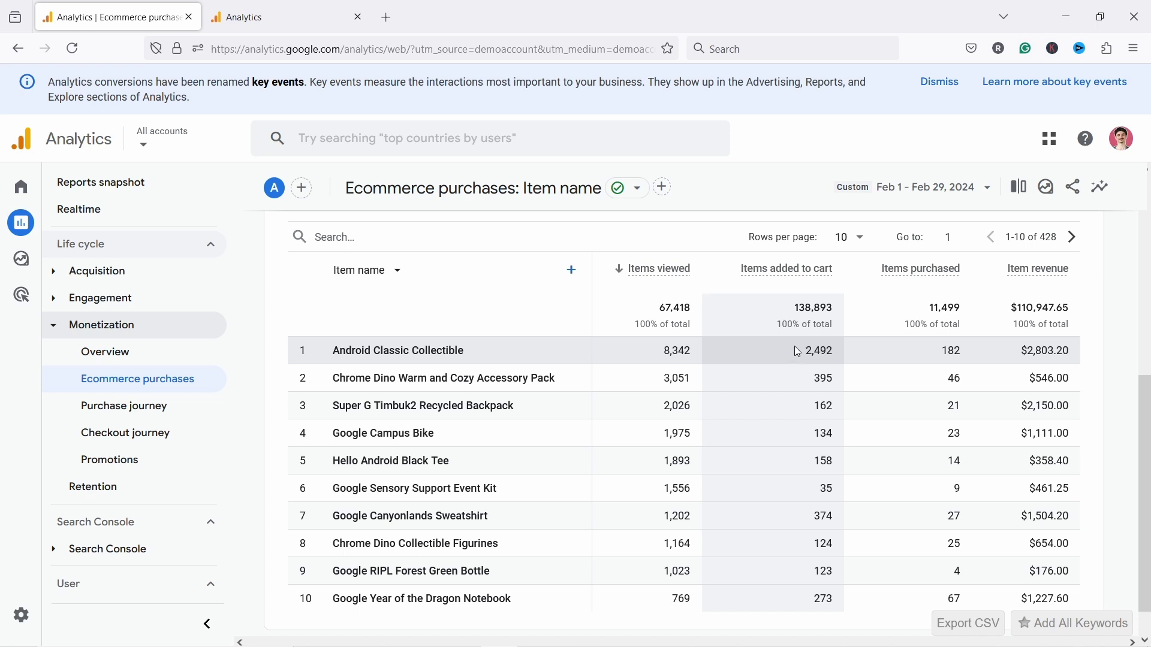
# In the second Analytics tab, go to Custom definitions' Calculated metrics list, currently 0 metrics.
pyautogui.moveTo(36, 616)
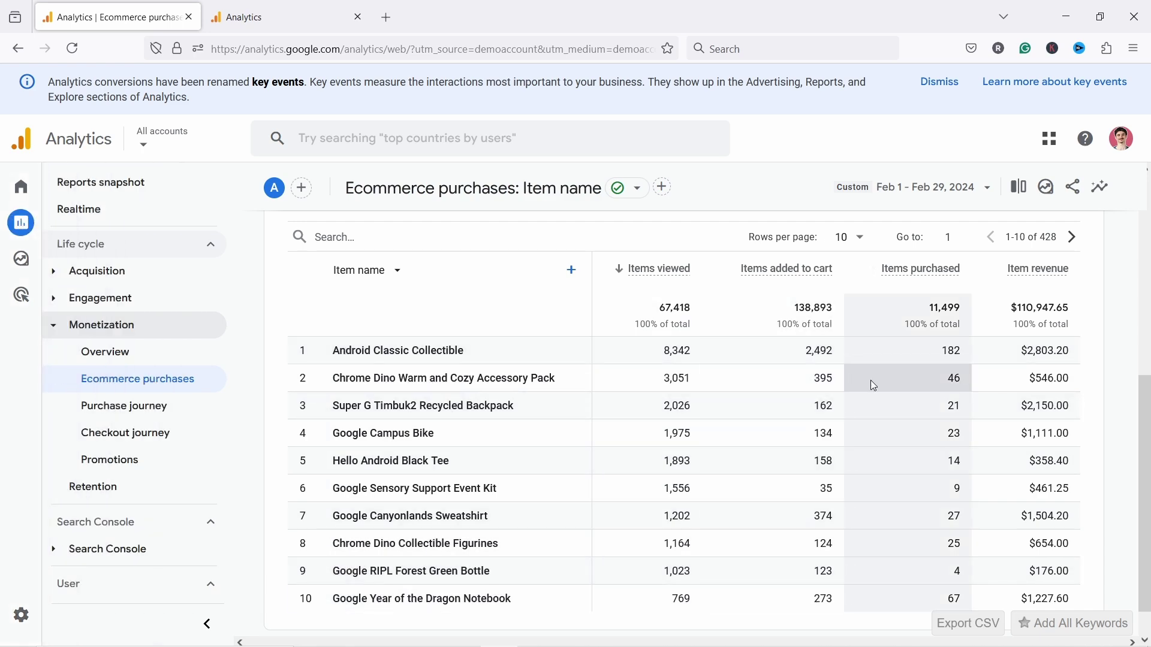
pyautogui.click(256, 20)
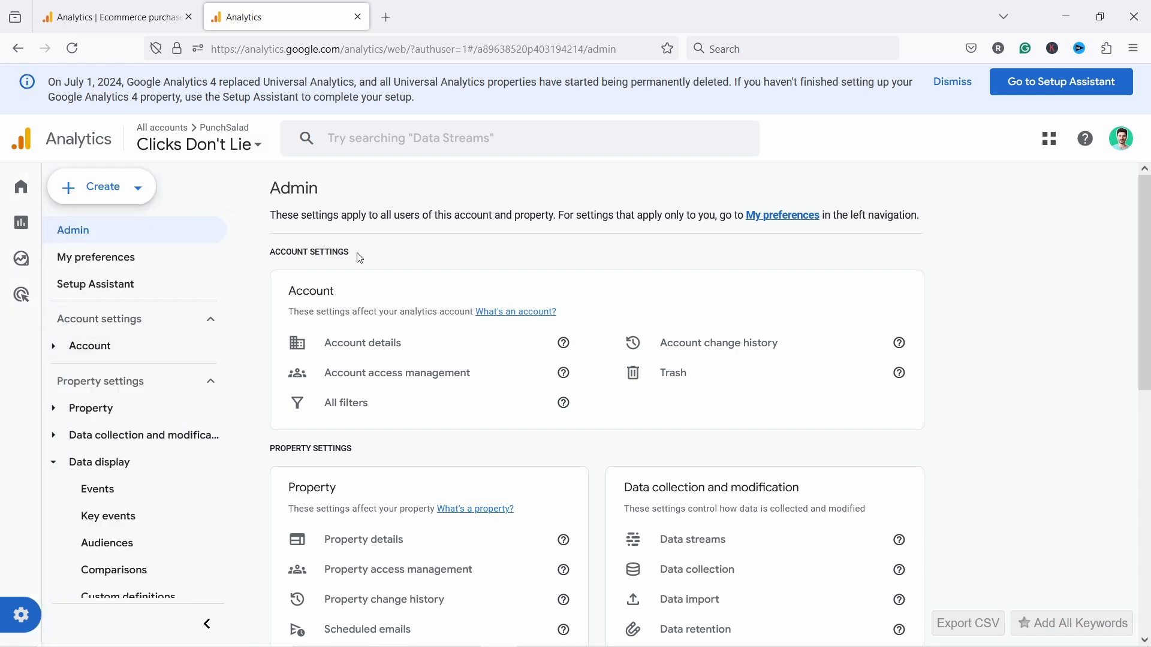
pyautogui.scroll(-7, 393, 240)
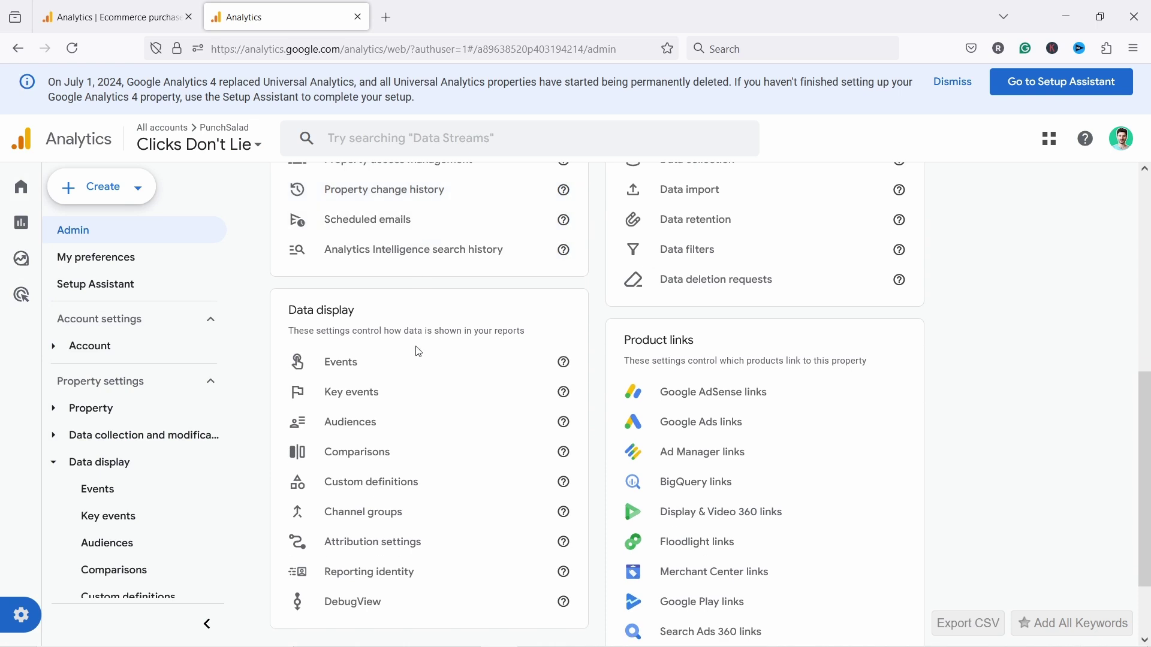
pyautogui.click(391, 488)
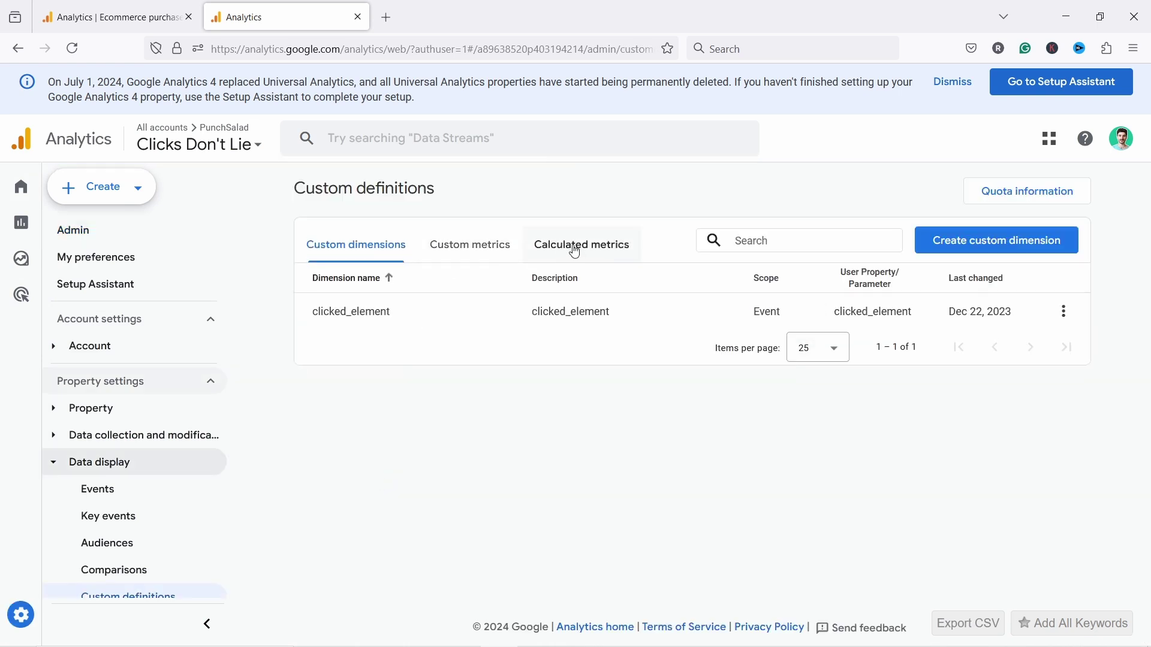
pyautogui.click(575, 250)
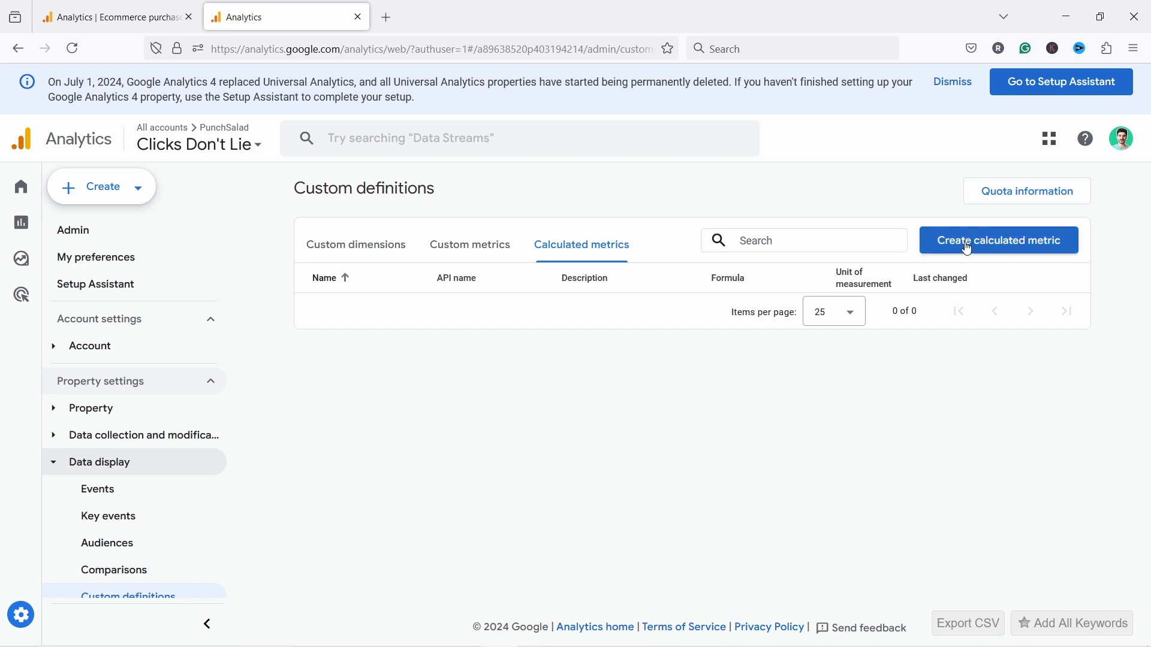
# Create and save 'add to cart rate' as {Items added to cart}/{Items viewed}*100 with Standard unit.
pyautogui.click(967, 249)
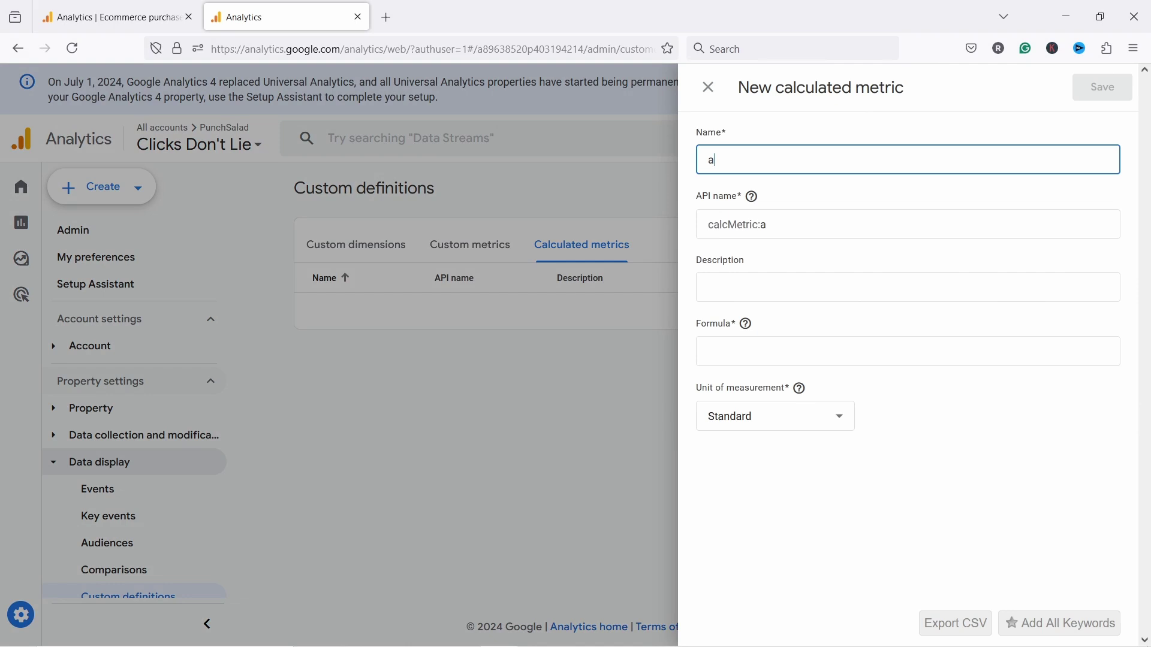
pyautogui.write('add to cart rate')
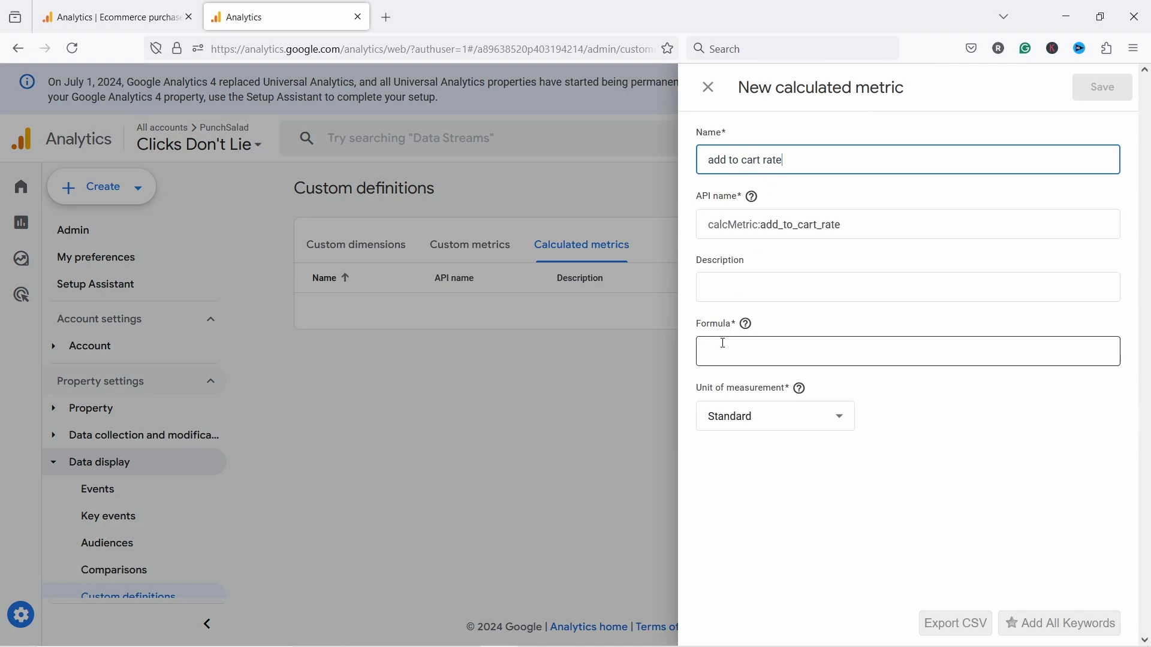
pyautogui.click(720, 345)
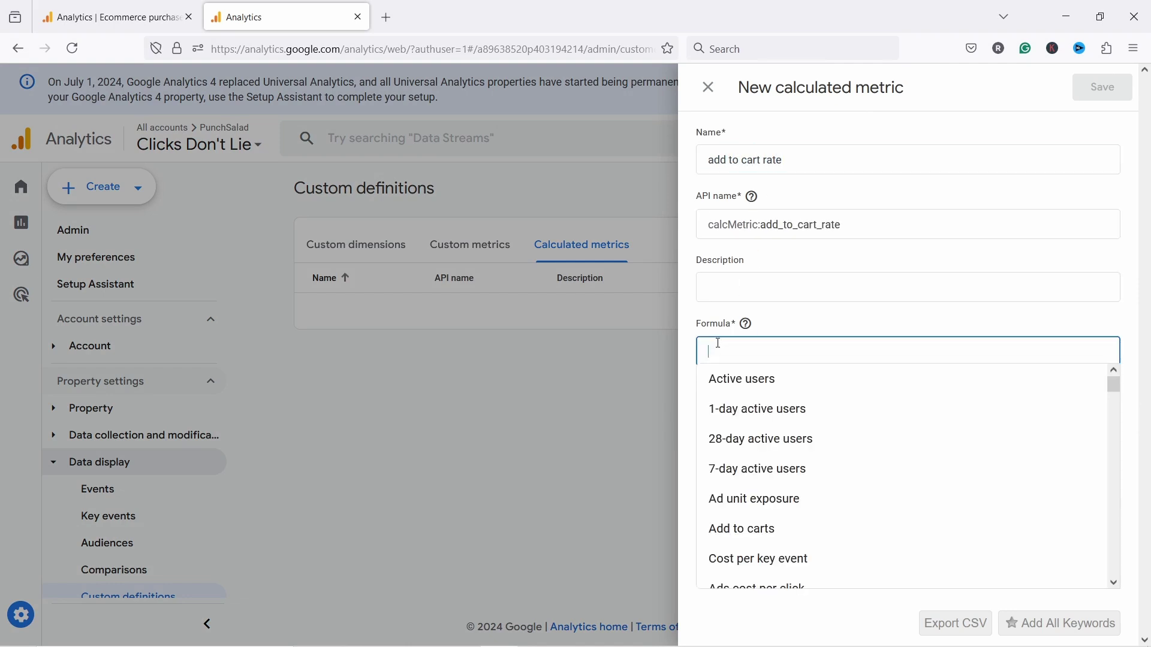
pyautogui.write('{Items added to cart}/{Items viewed}*100')
pyautogui.click(936, 334)
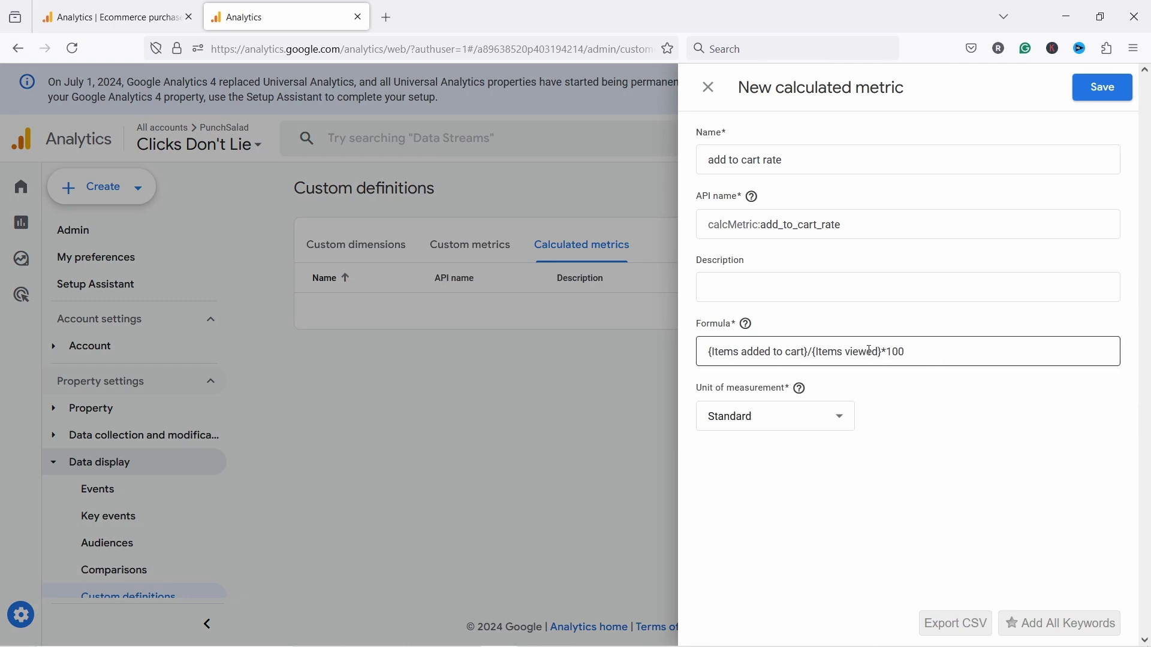
pyautogui.moveTo(745, 422); pyautogui.dragTo(745, 389)
pyautogui.click(745, 420)
pyautogui.moveTo(849, 480); pyautogui.dragTo(822, 457)
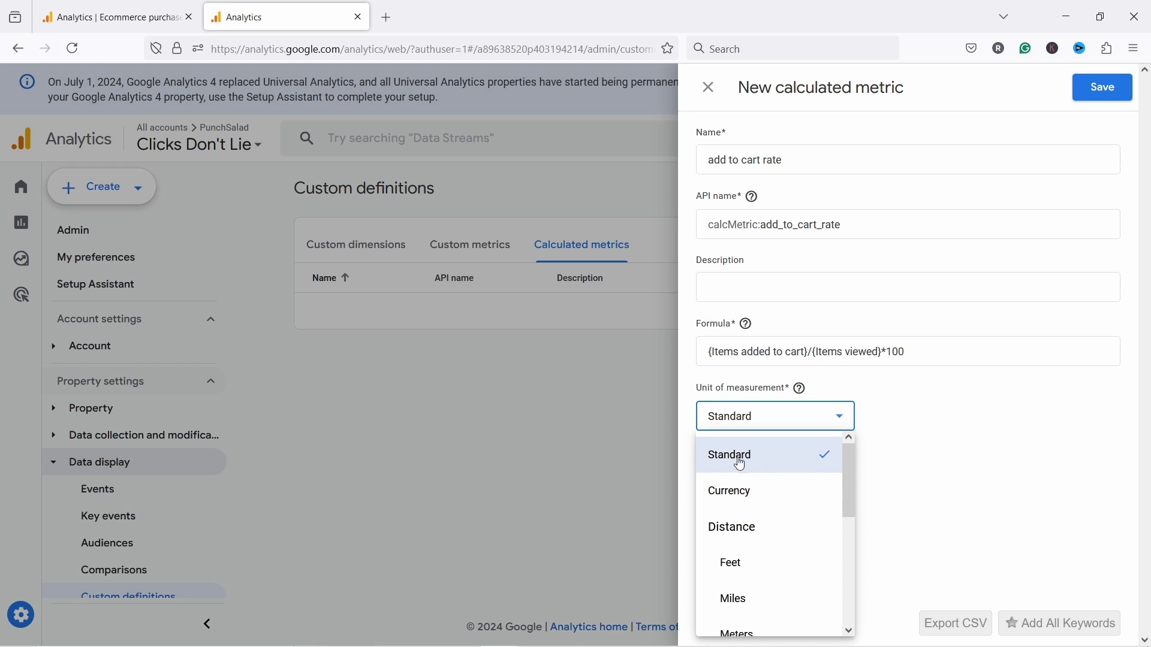
pyautogui.click(738, 460)
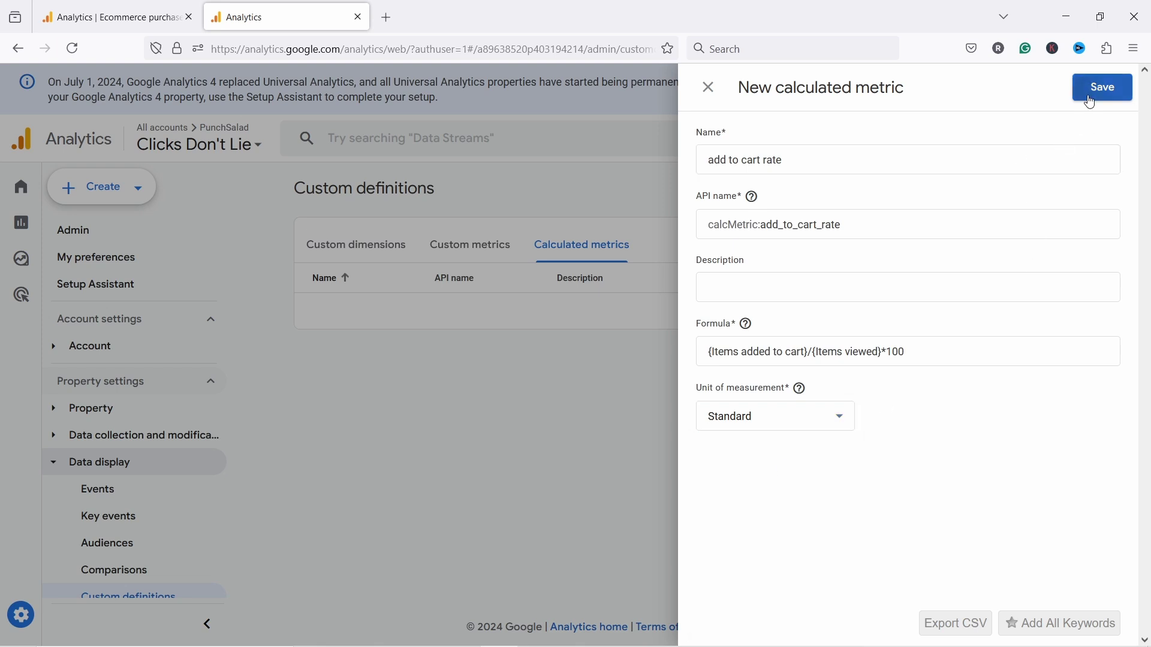
pyautogui.click(1090, 96)
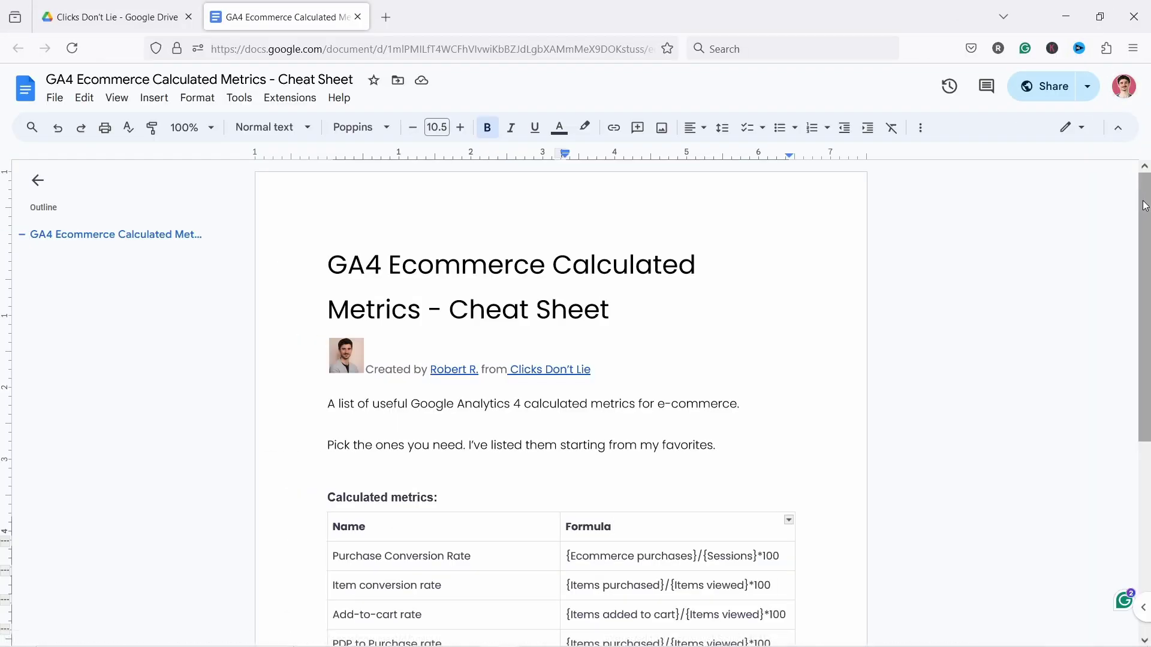
pyautogui.moveTo(1145, 214); pyautogui.dragTo(1107, 394)
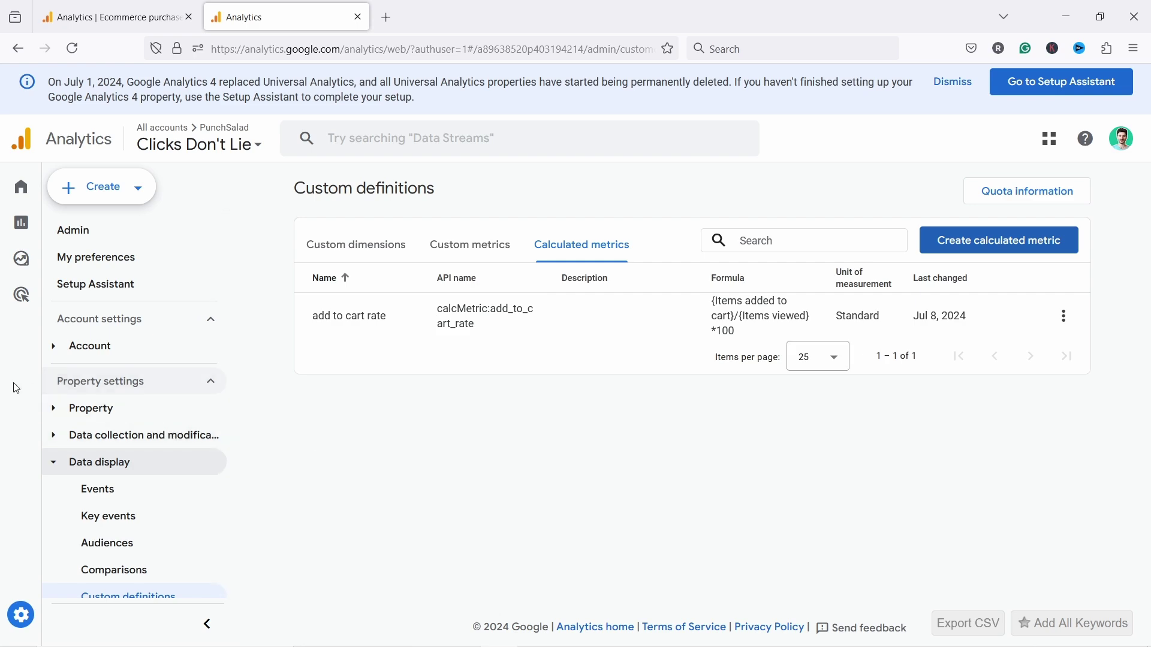
# Open Monetization's Ecommerce purchases: Item name report and scroll down to its items table.
pyautogui.moveTo(49, 308)
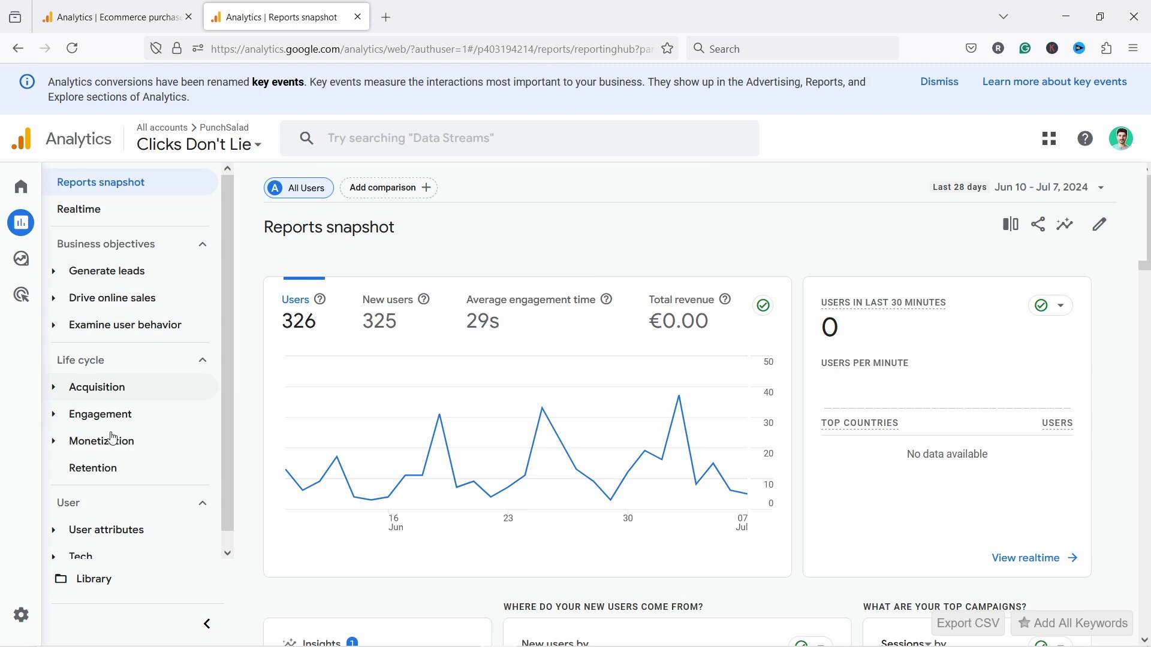
pyautogui.click(112, 442)
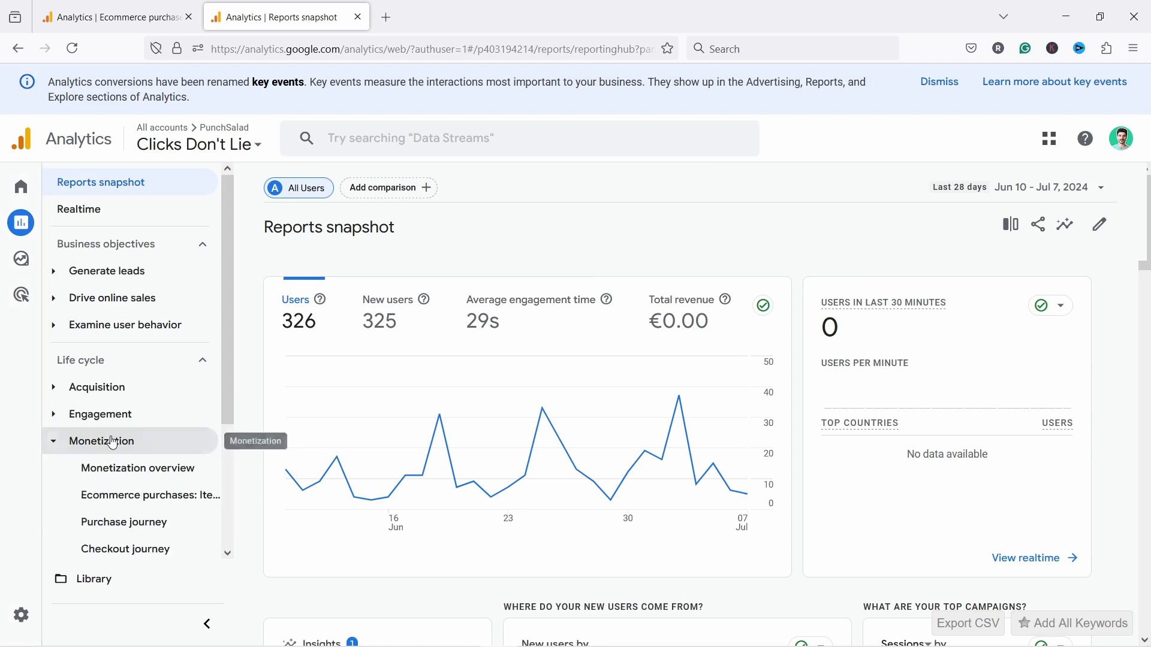
pyautogui.click(154, 505)
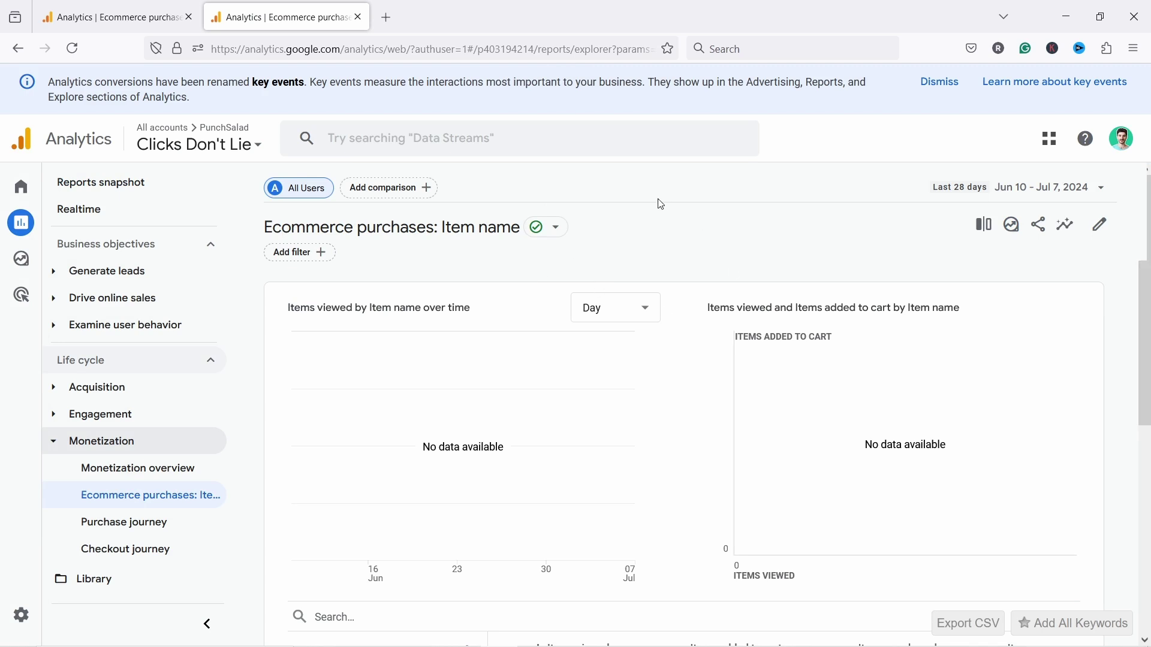
pyautogui.moveTo(1145, 289); pyautogui.dragTo(1147, 469)
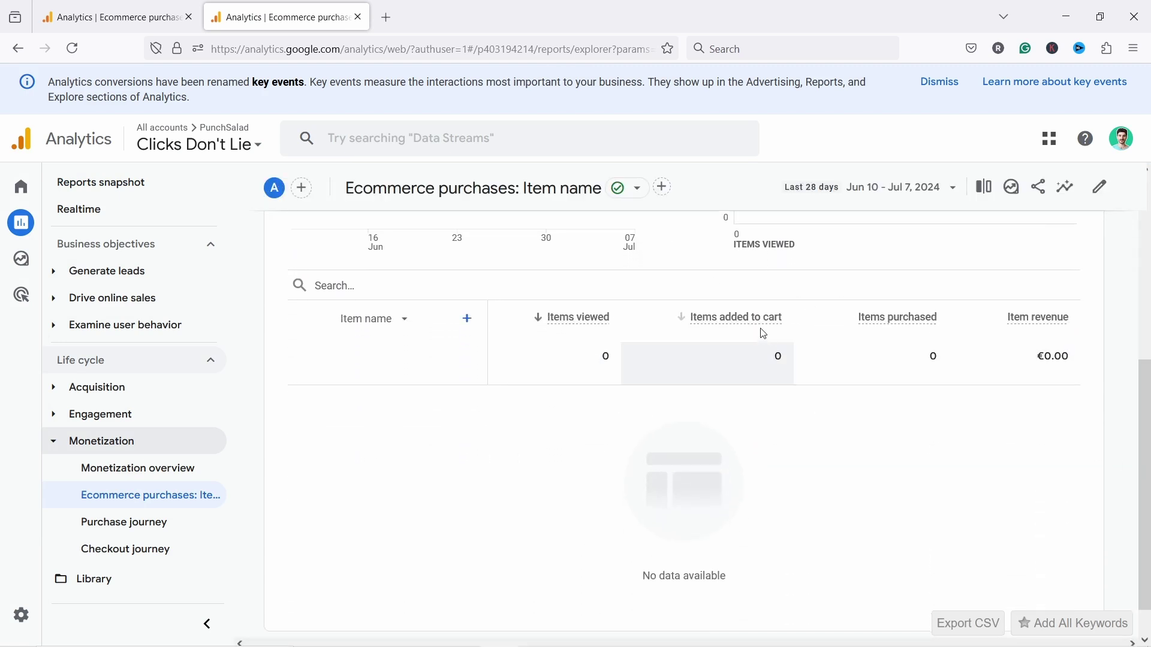
# Add the 'add to cart rate' metric to the report and place it after Items added to cart.
pyautogui.click(1102, 191)
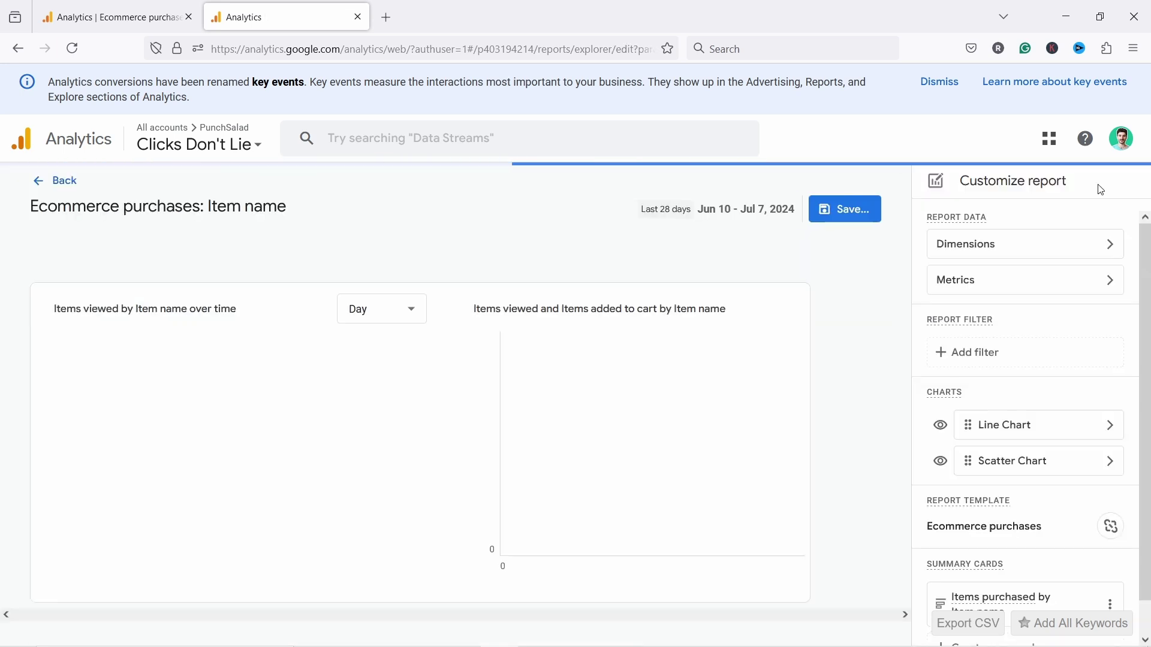
pyautogui.click(998, 286)
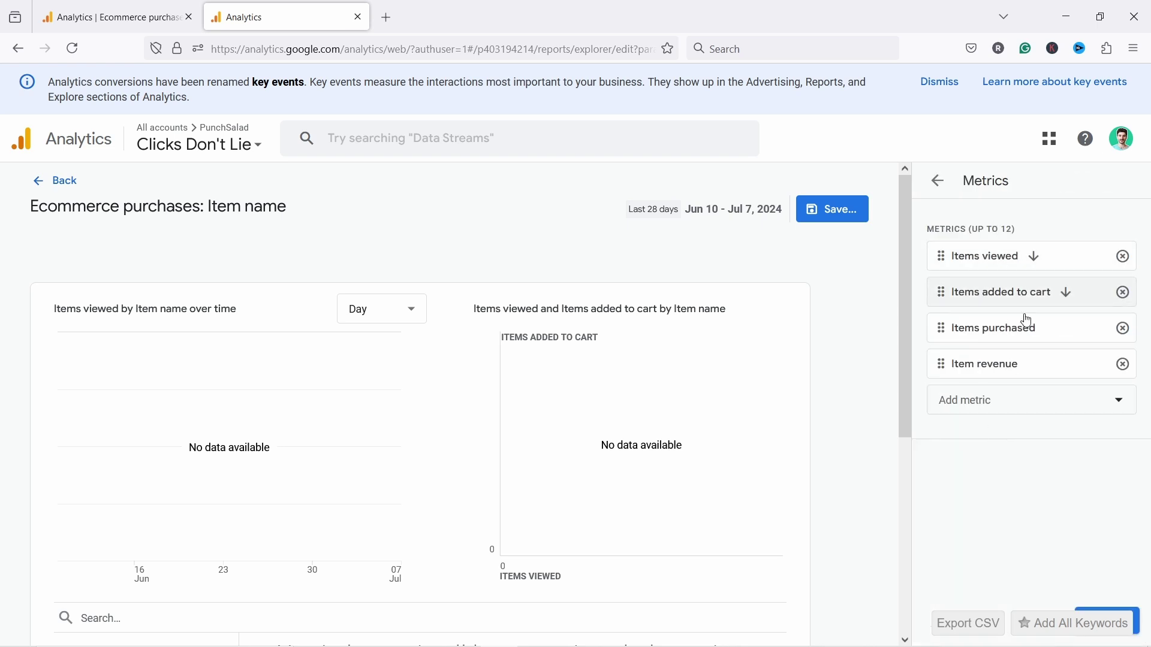
pyautogui.click(971, 401)
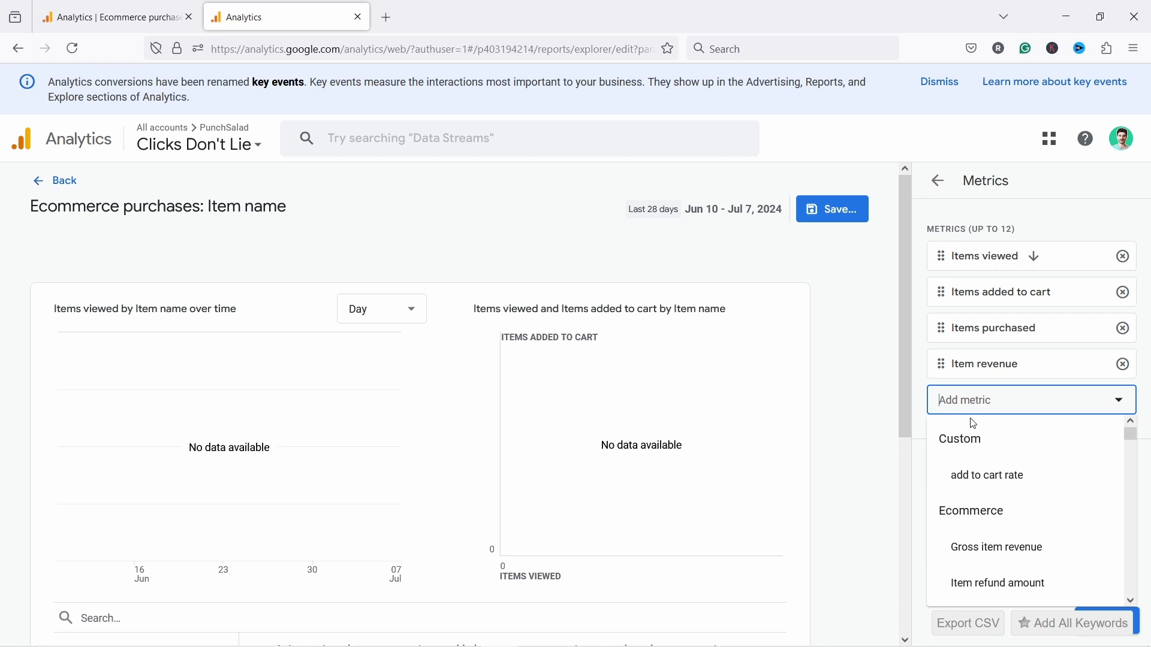
pyautogui.write('add')
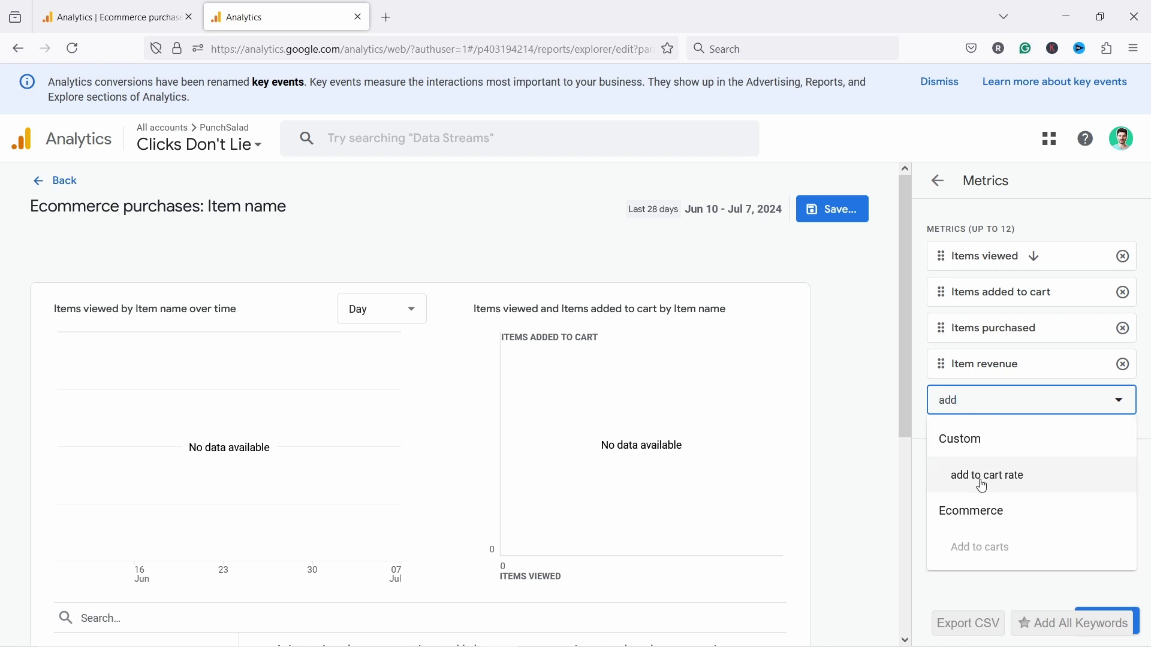
pyautogui.click(980, 483)
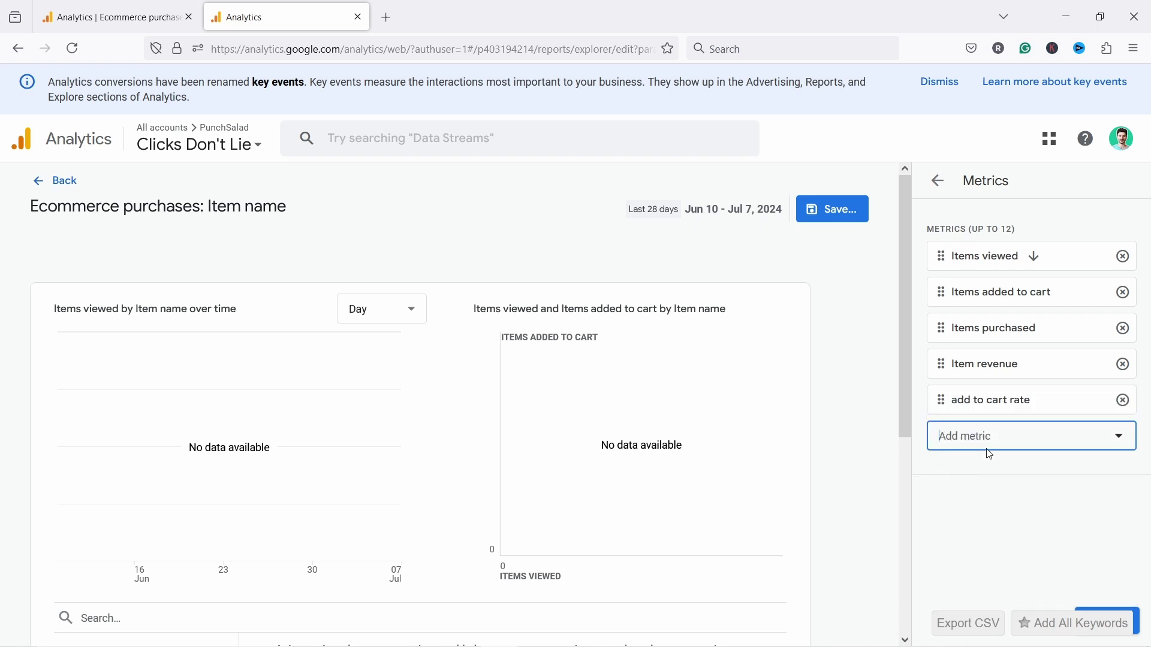
pyautogui.moveTo(945, 400); pyautogui.dragTo(946, 304)
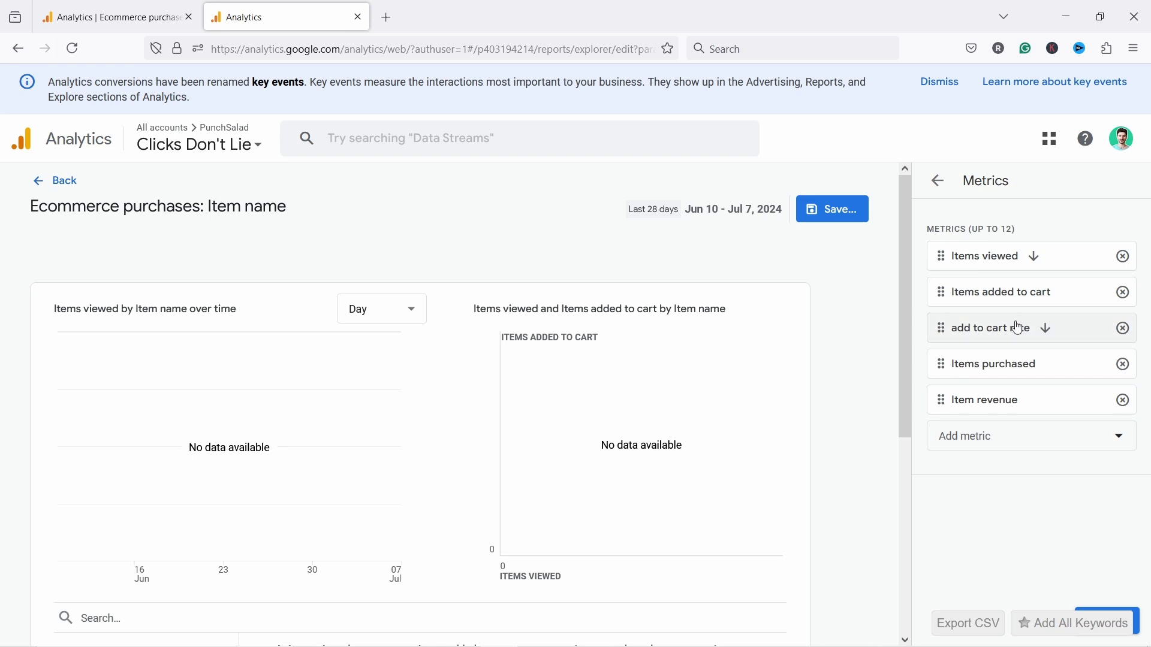
# Search metrics for 'lis', then clear the search and close it without adding another metric.
pyautogui.click(969, 443)
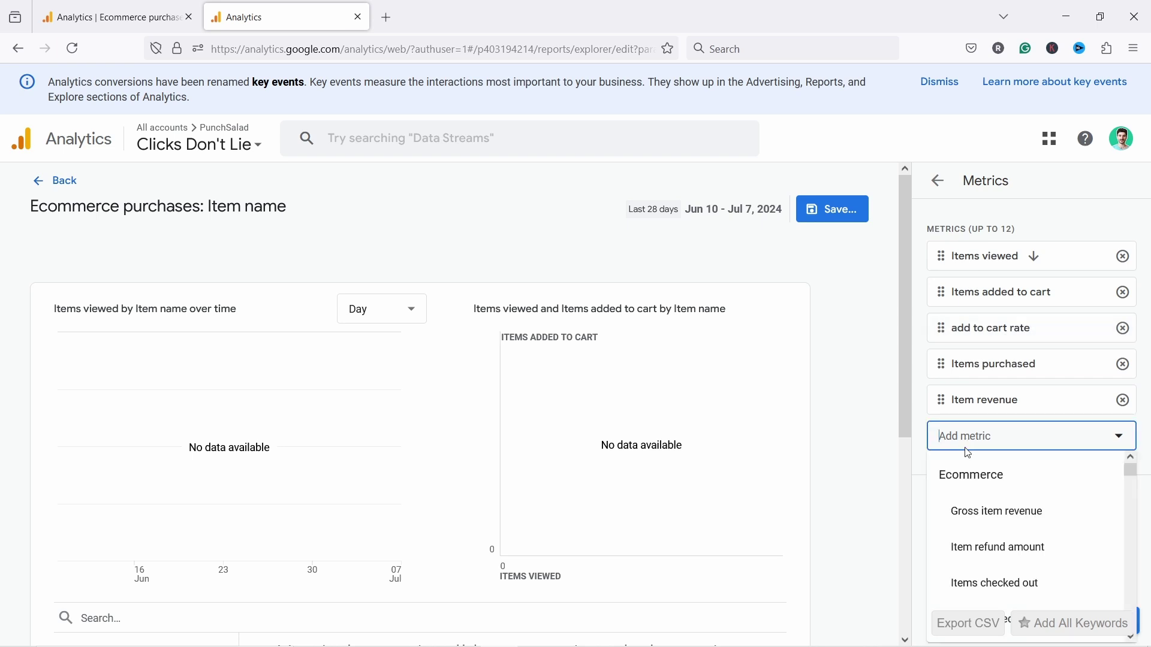
pyautogui.write('list')
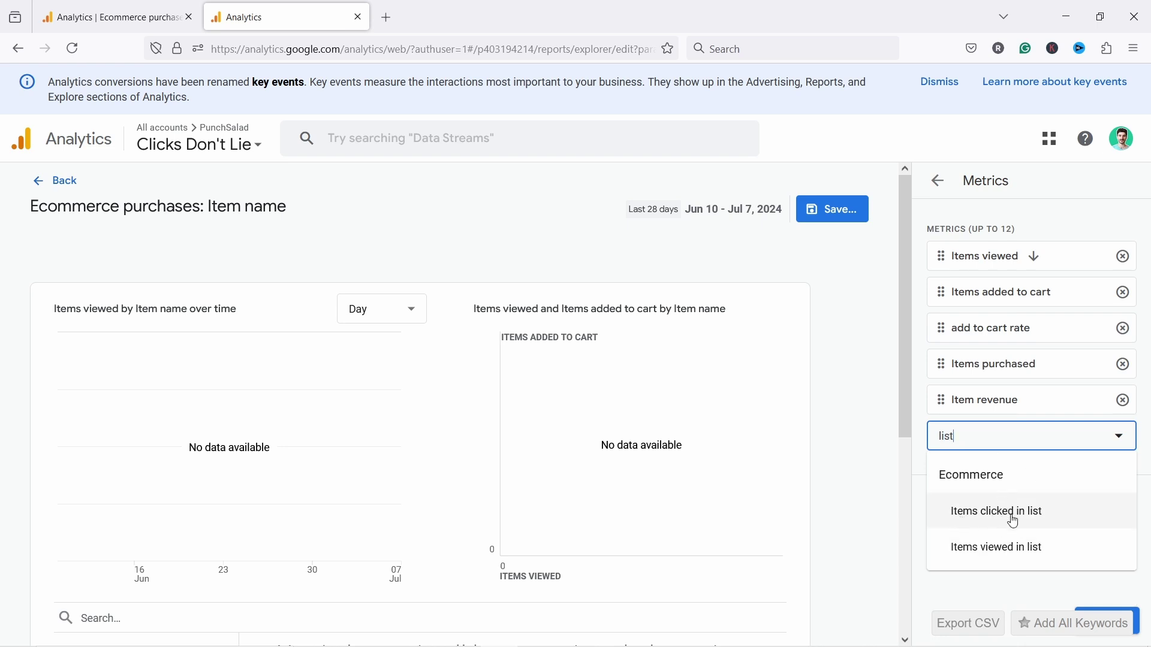
pyautogui.click(923, 432)
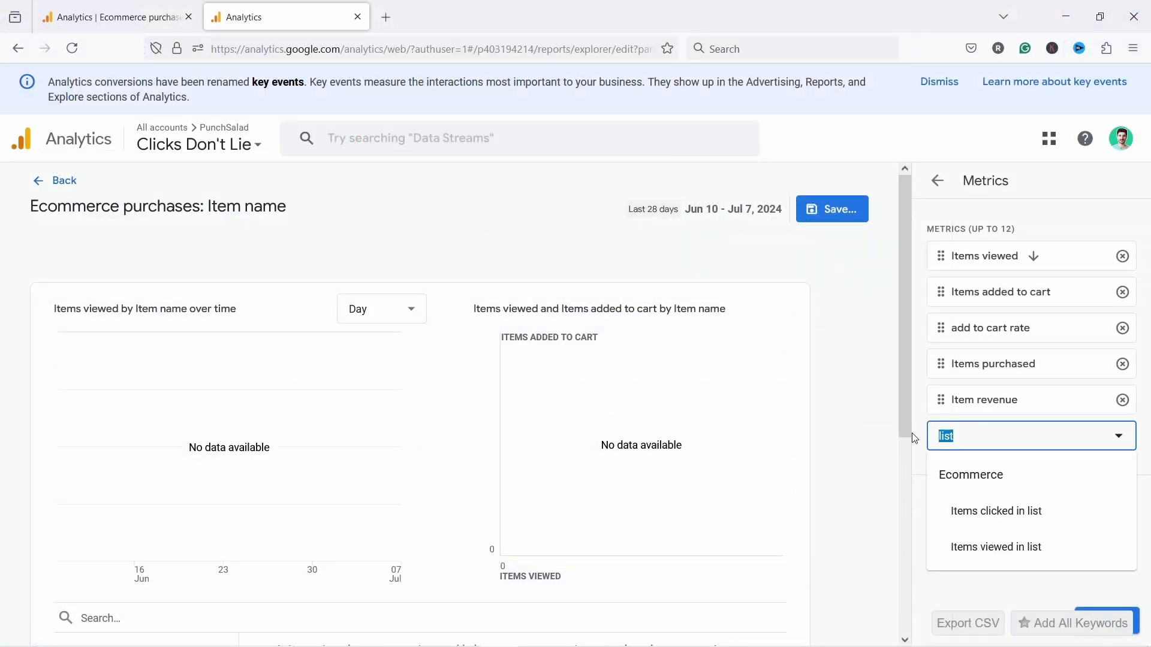
pyautogui.press('BackSpace')
pyautogui.click(912, 425)
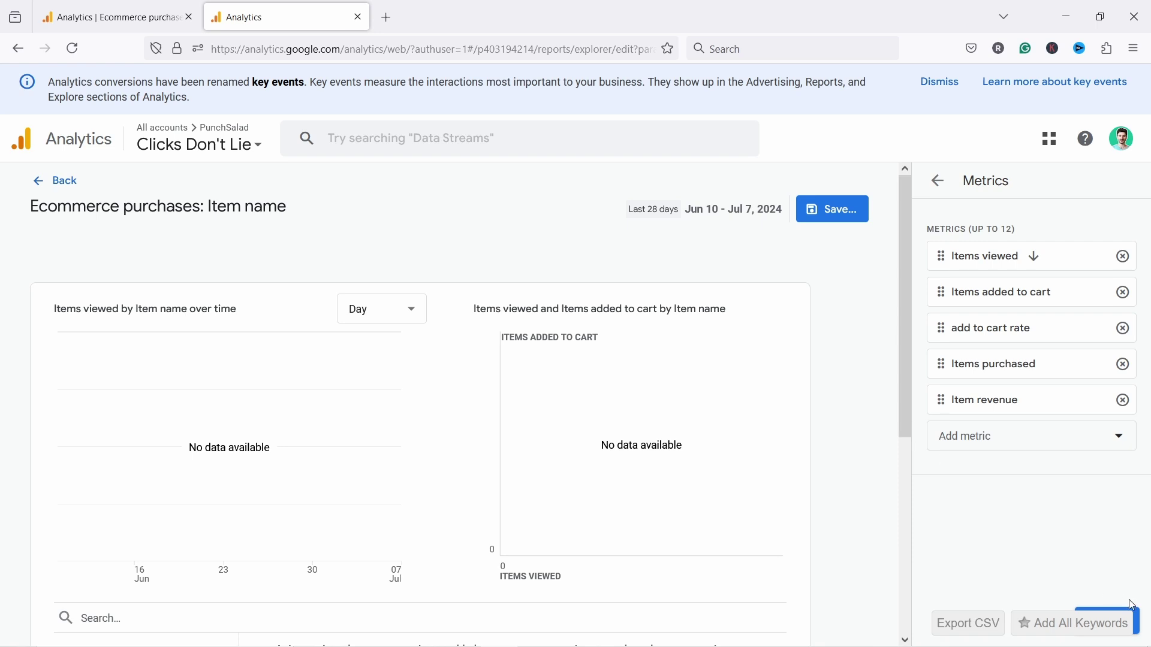
# Apply and save changes to the current report, then view the new add to cart rate column.
pyautogui.click(1141, 626)
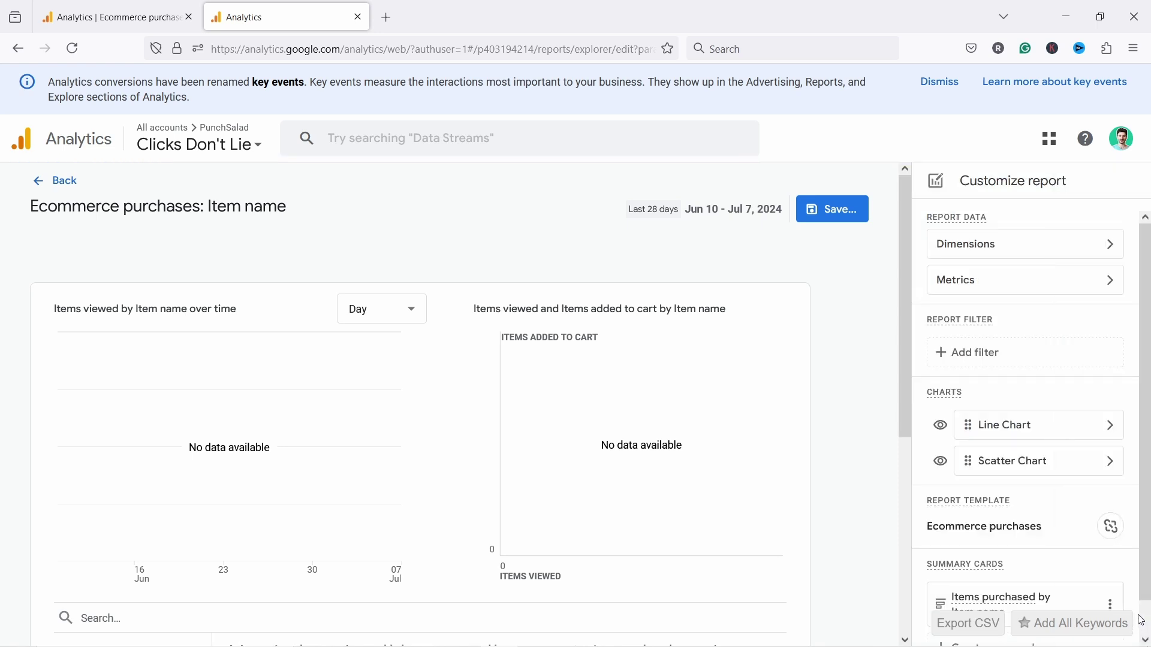
pyautogui.click(820, 209)
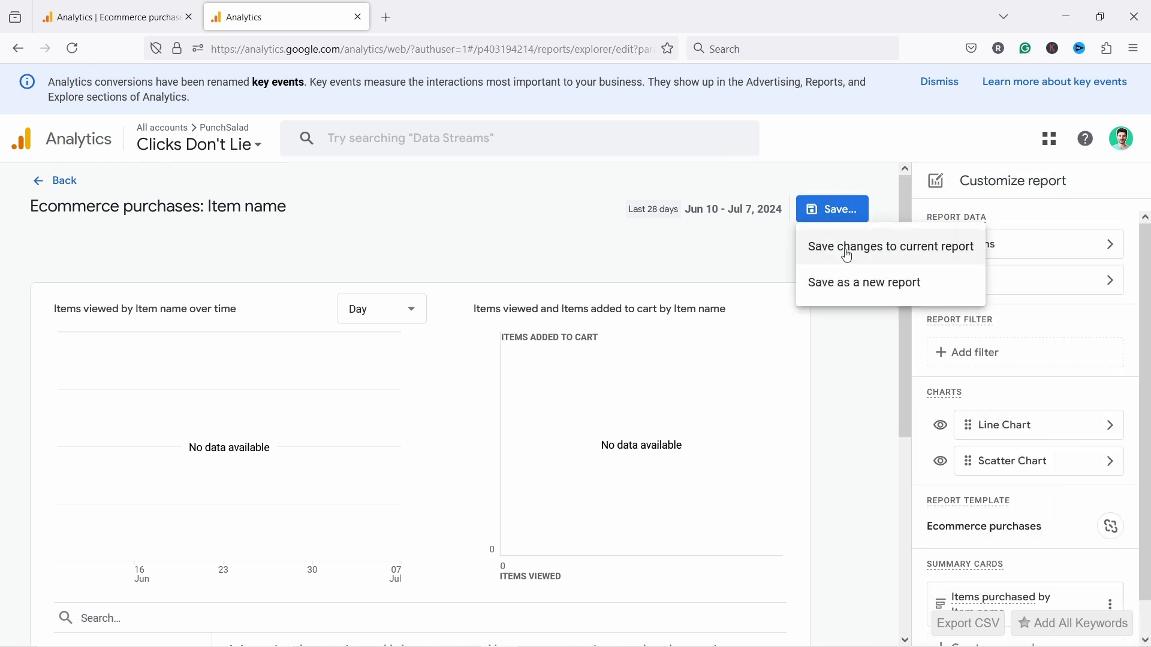
pyautogui.click(835, 253)
pyautogui.click(717, 453)
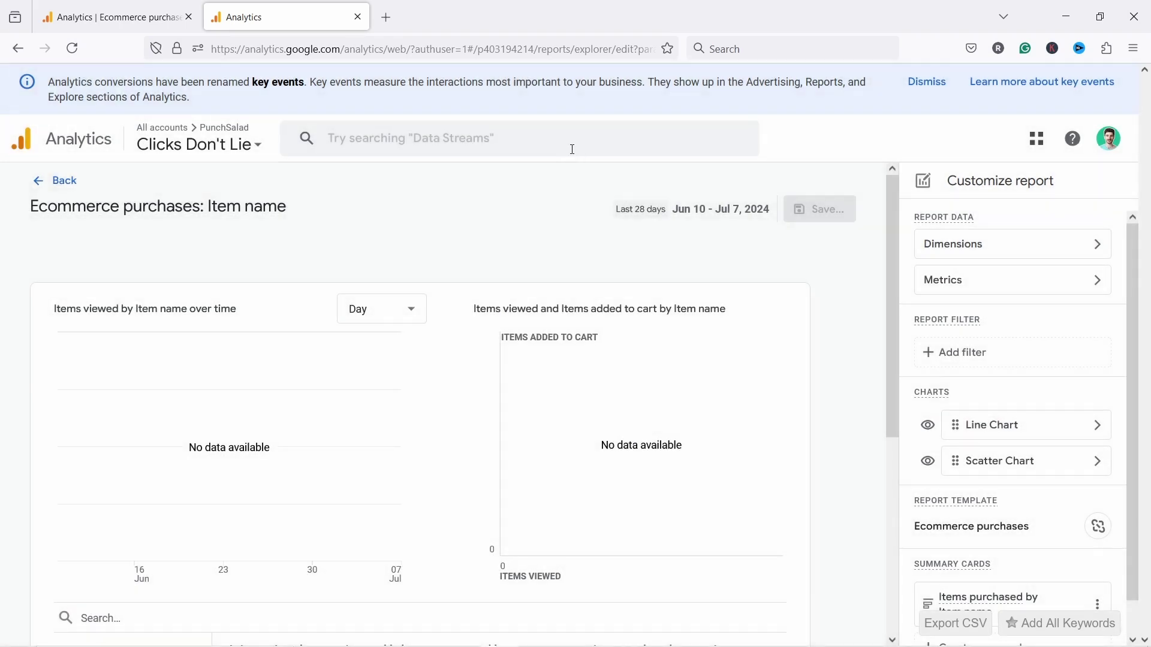
pyautogui.click(57, 180)
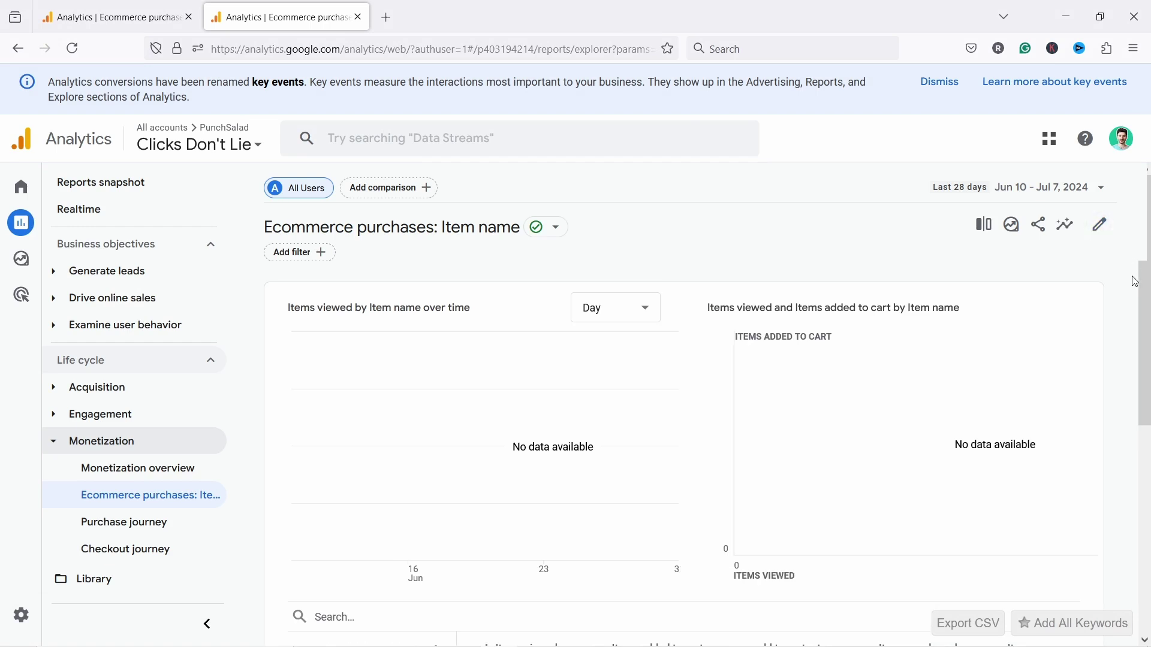
pyautogui.scroll(-5, 1148, 470)
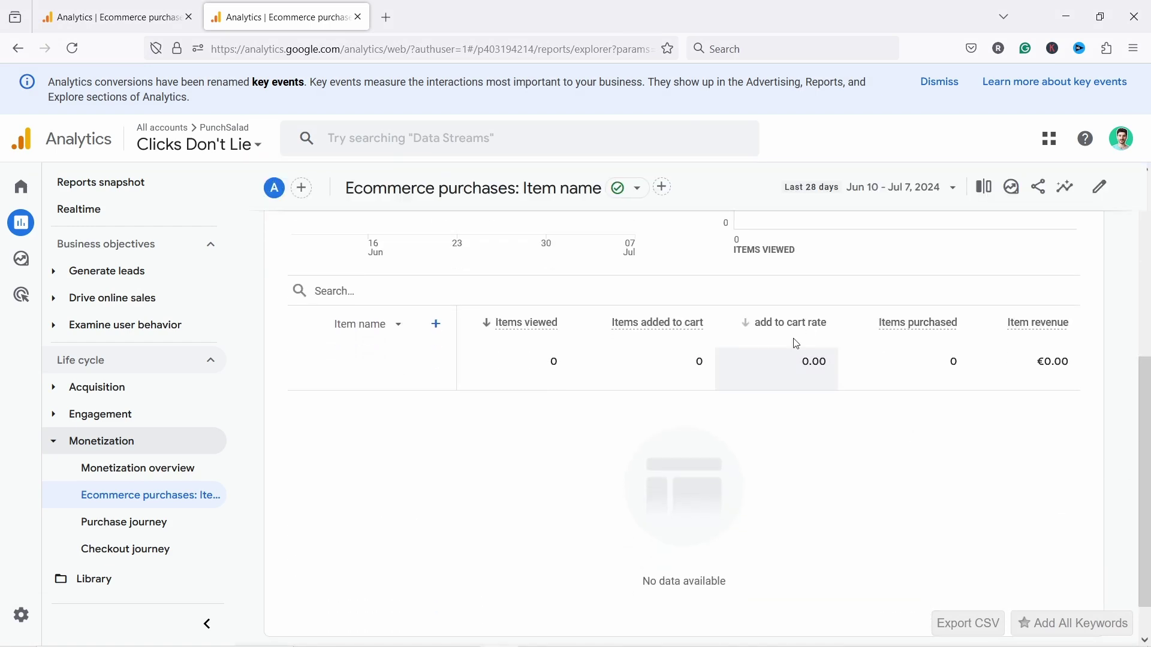